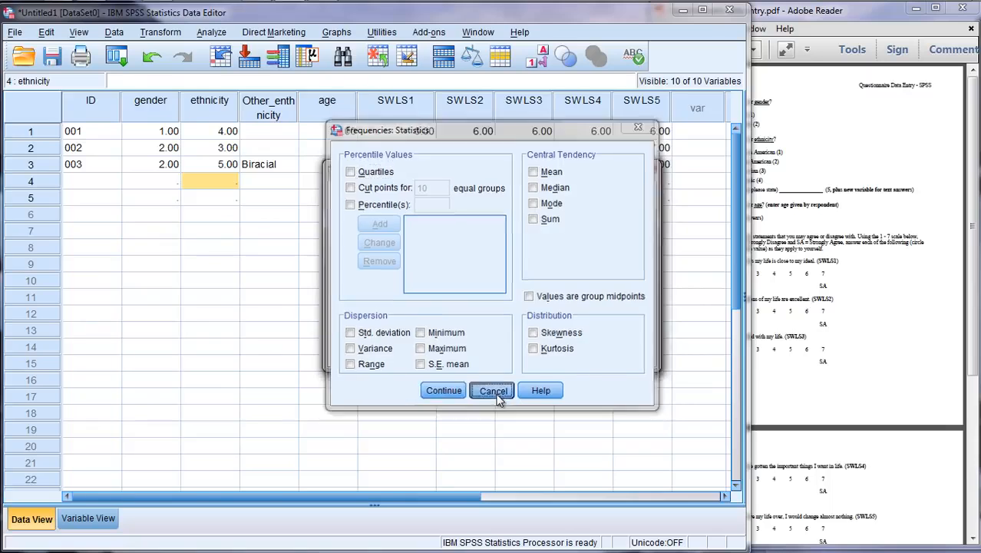
Run Frequencies for gender and ethnicity without extra statistics, and review both frequency tables in the output.
left_click(493, 391)
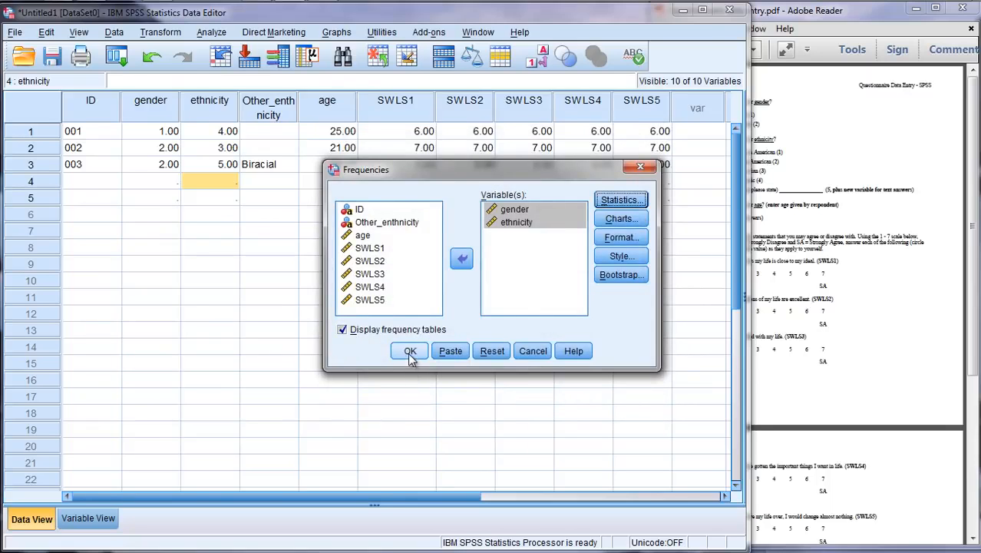
left_click(411, 353)
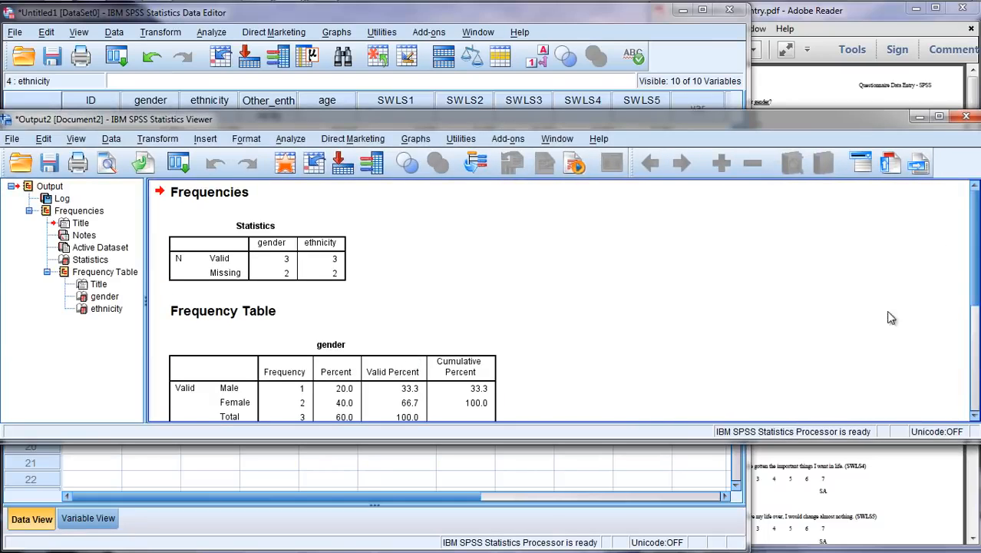
left_click_drag(669, 439, 669, 507)
scroll(975, 303, "down", 2)
scroll(975, 303, "down", 4)
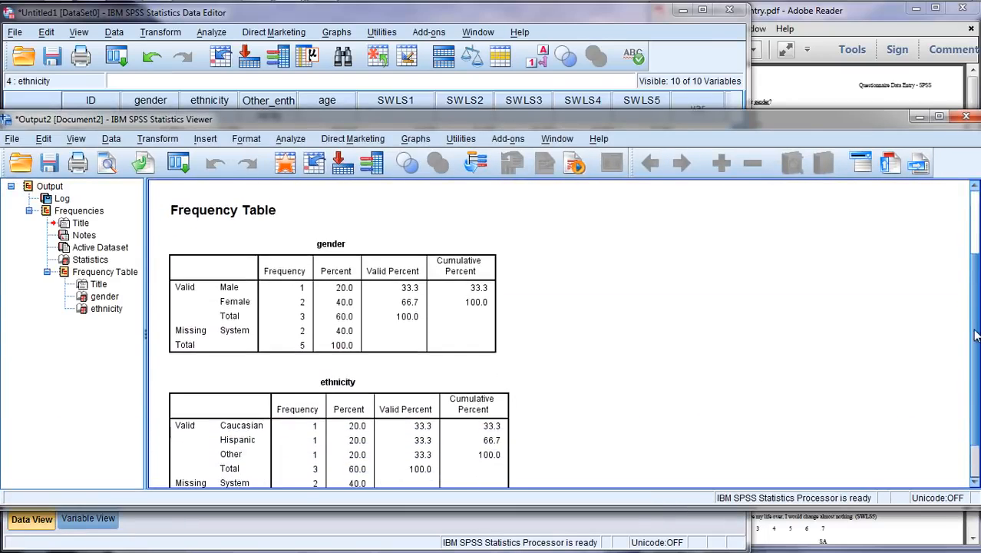
left_click(332, 304)
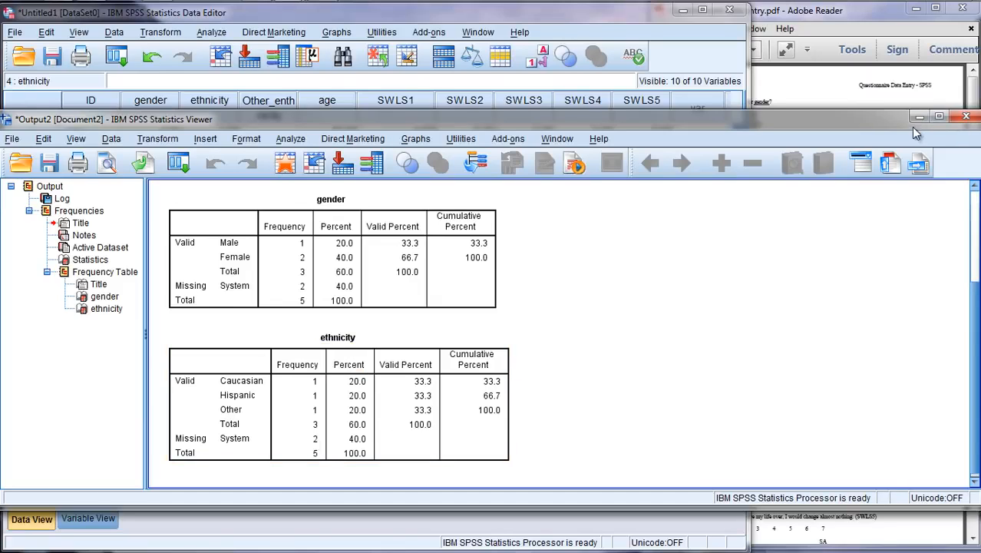
In the Data Editor, enter IDs 004 and 005 in rows 4 and 5, and clear both IDs again.
left_click(708, 63)
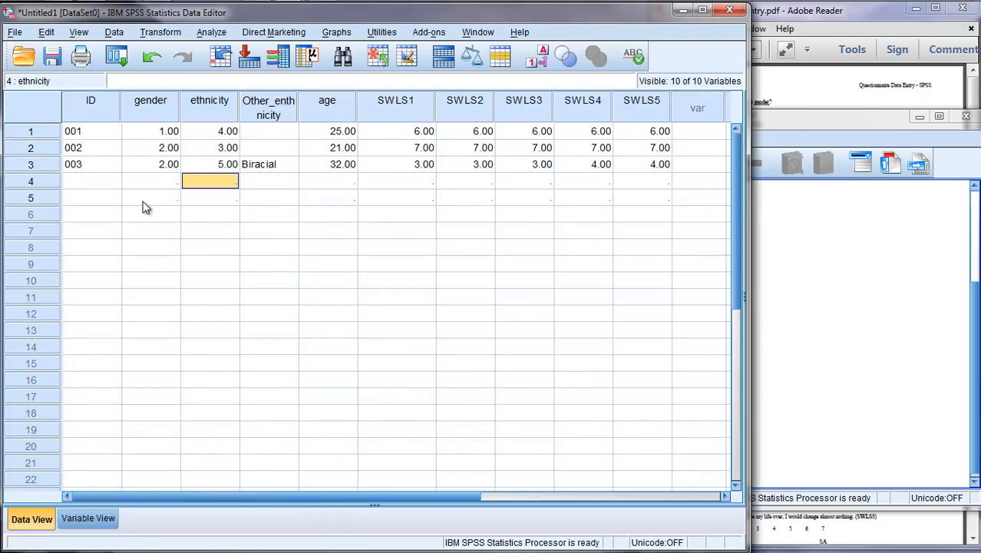
left_click(100, 184)
type("004")
key("Return")
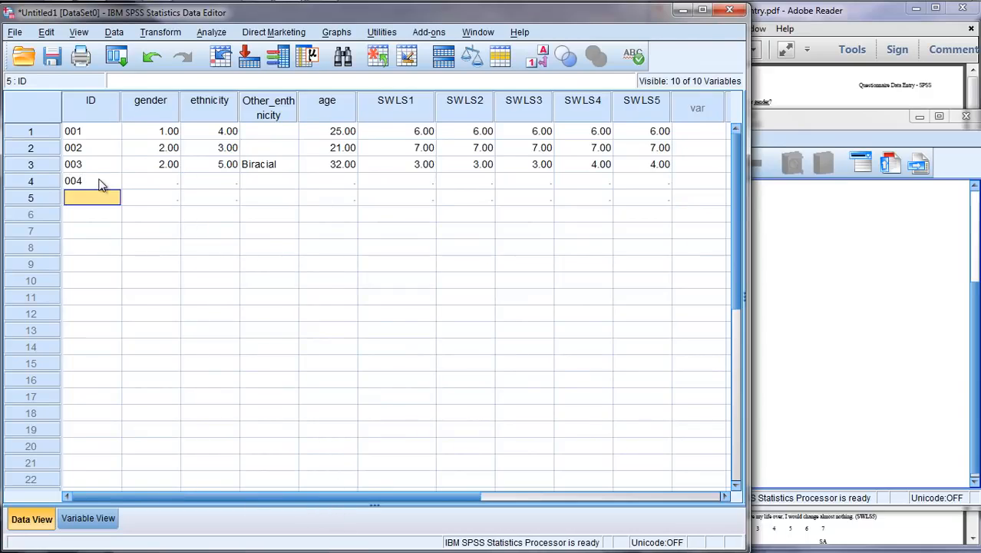
type("0")
key("Up")
key("Down")
key("Down")
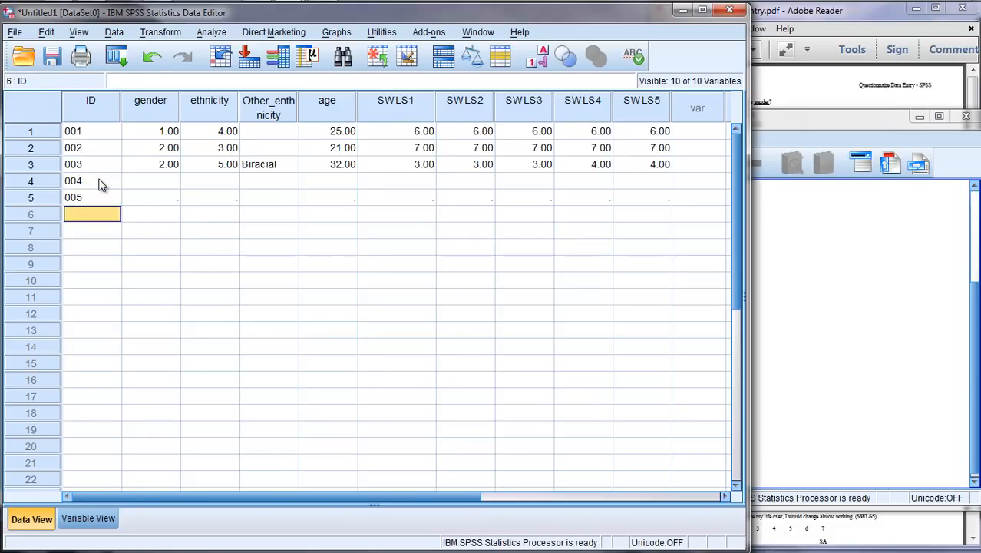
left_click_drag(99, 180, 99, 194)
key("Delete")
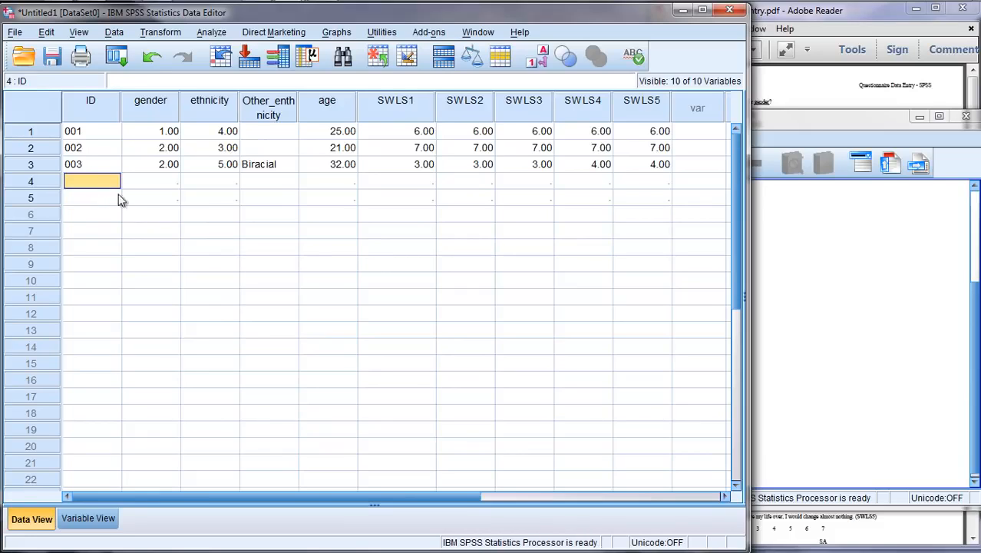
left_click_drag(162, 185, 583, 201)
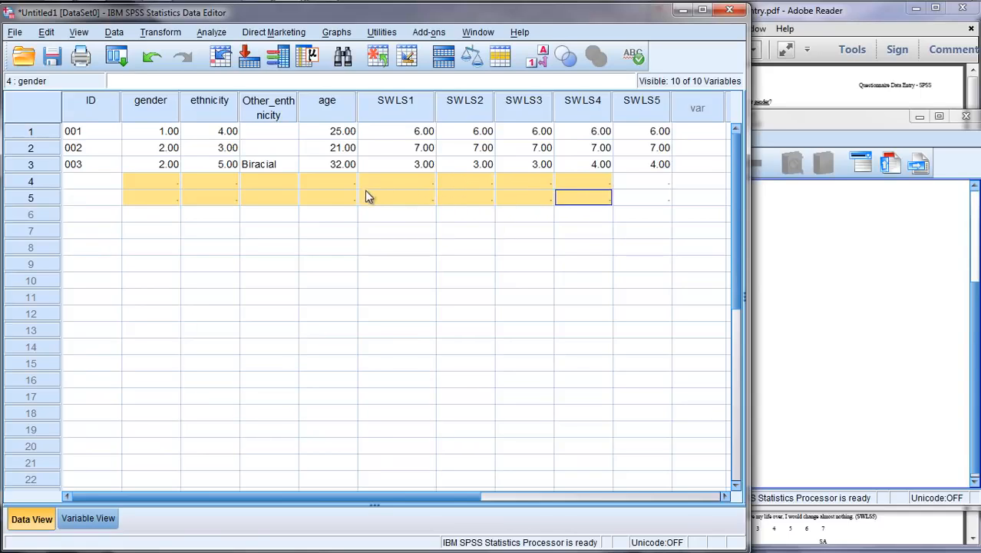
left_click_drag(105, 187, 103, 193)
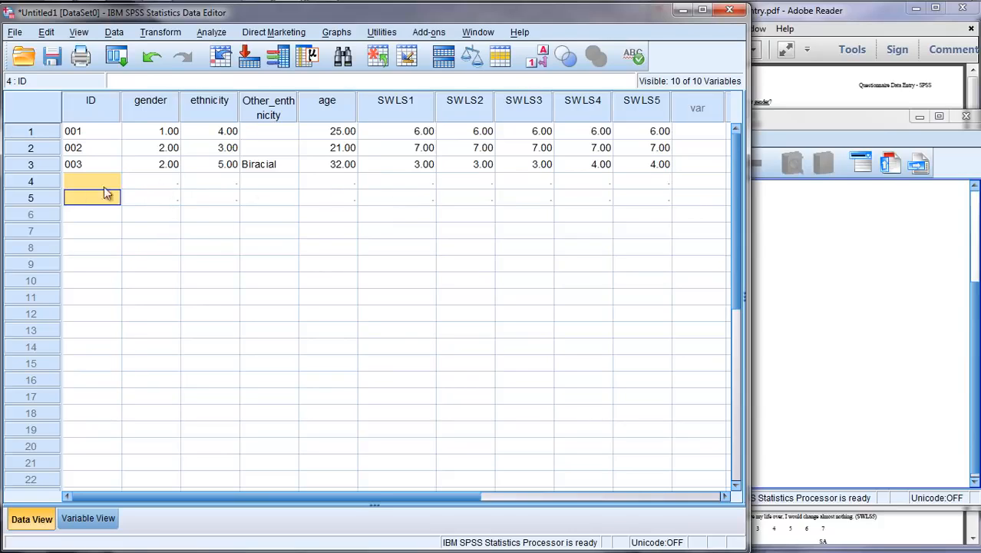
left_click_drag(43, 189, 42, 199)
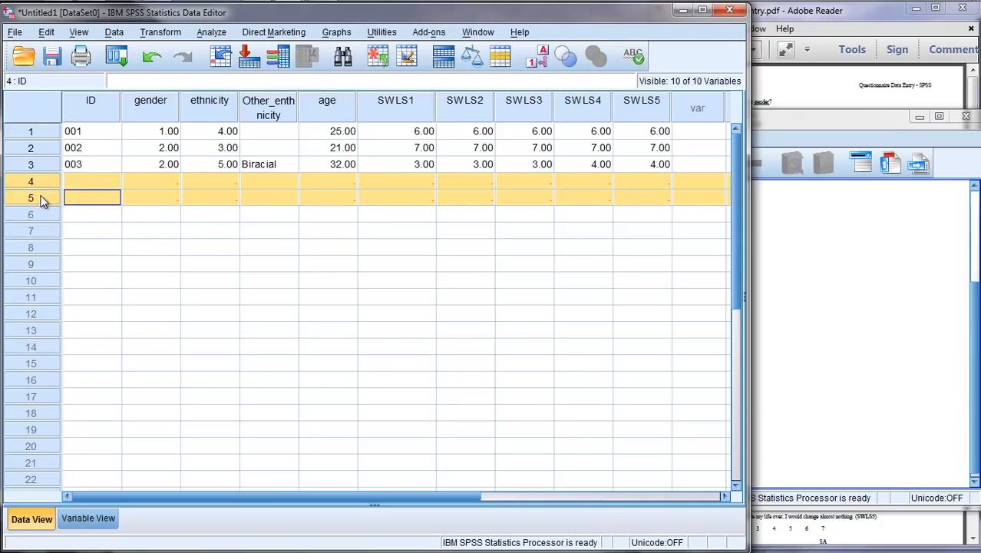
left_click(81, 230)
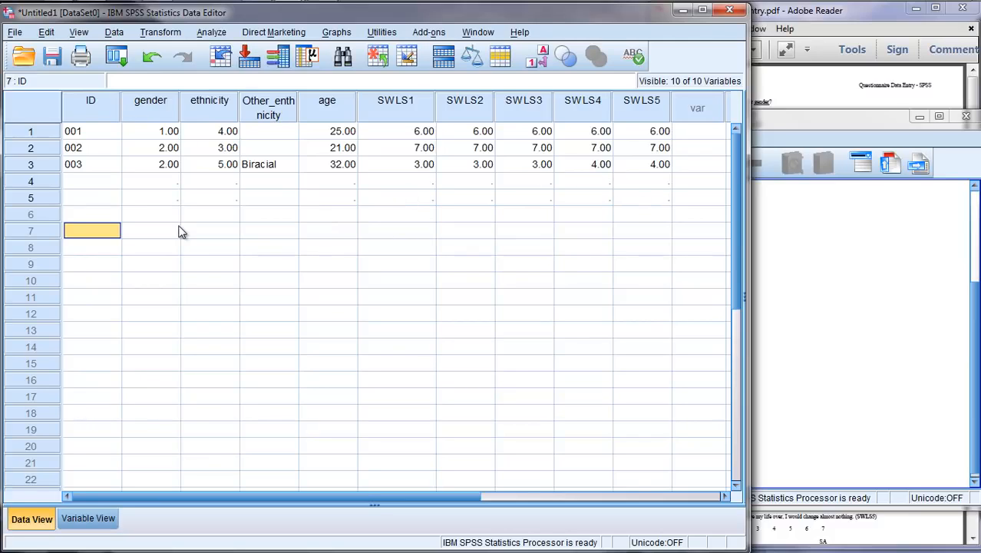
Delete the empty cases in rows 4 and 5 from the dataset.
left_click(55, 184)
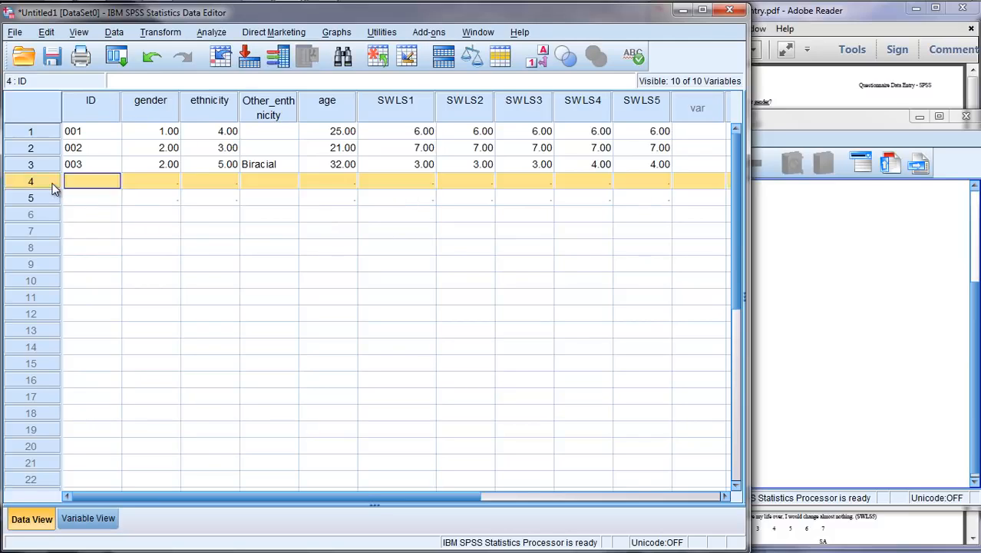
left_click_drag(56, 188, 56, 198)
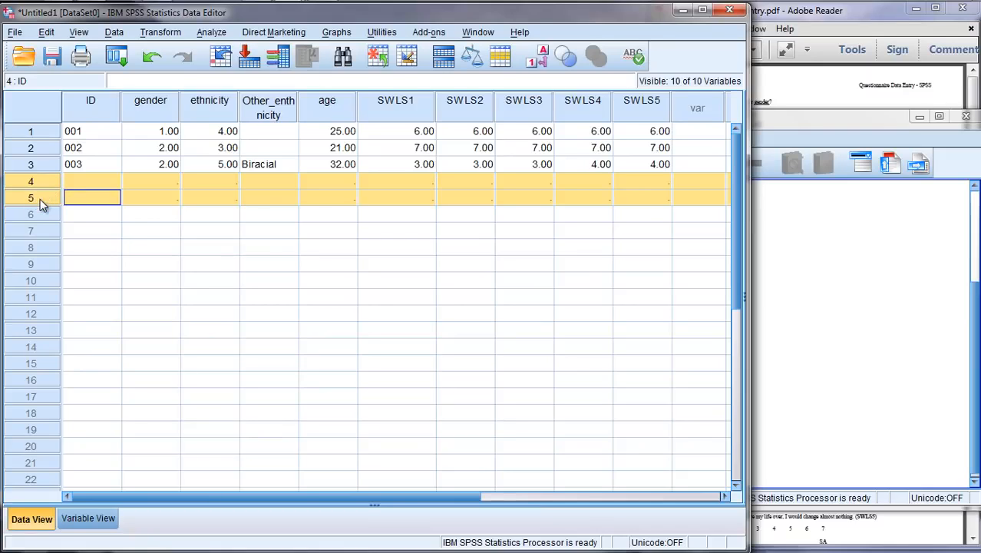
right_click(42, 204)
left_click(68, 264)
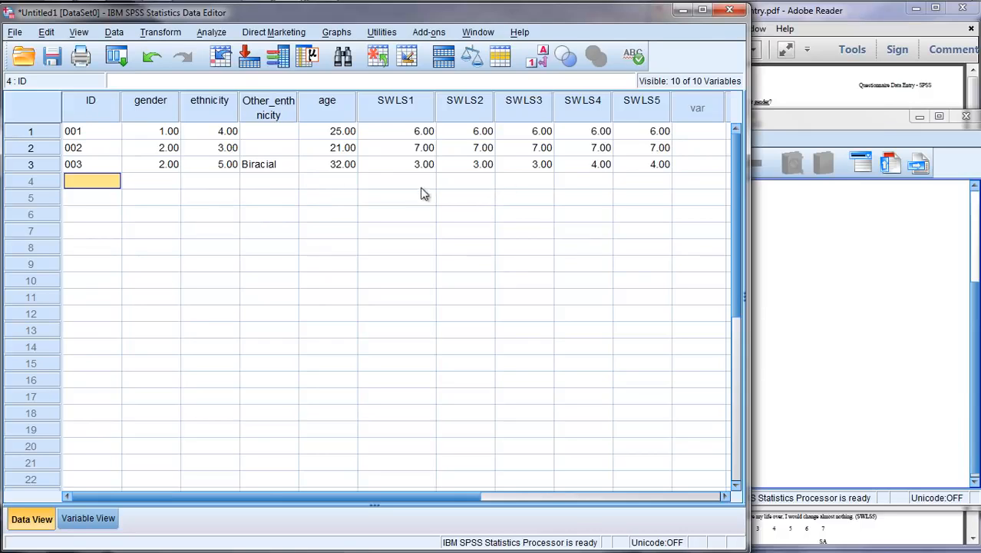
Rerun Frequencies for gender and ethnicity on the cleaned data and inspect the new gender table.
left_click(211, 33)
mouse_move(221, 70)
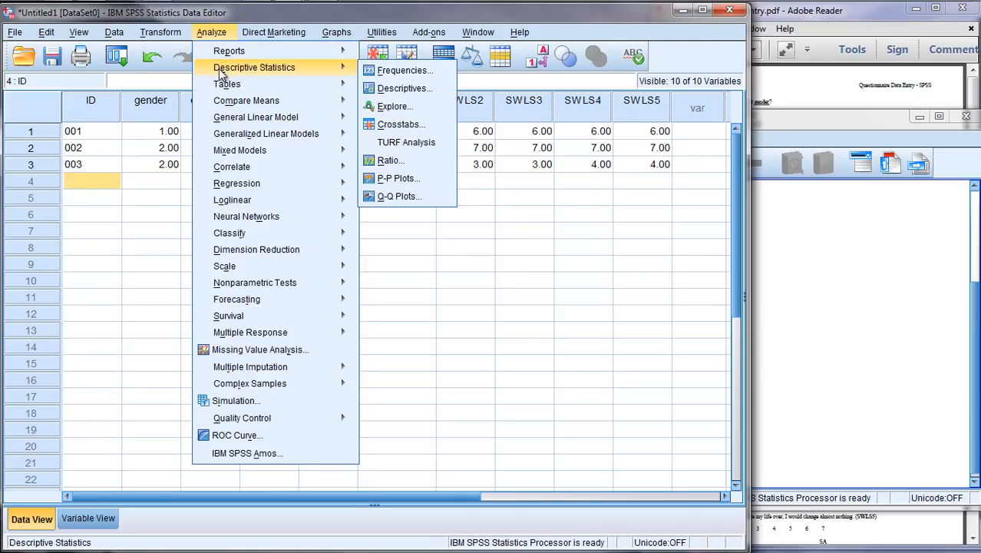
left_click(397, 71)
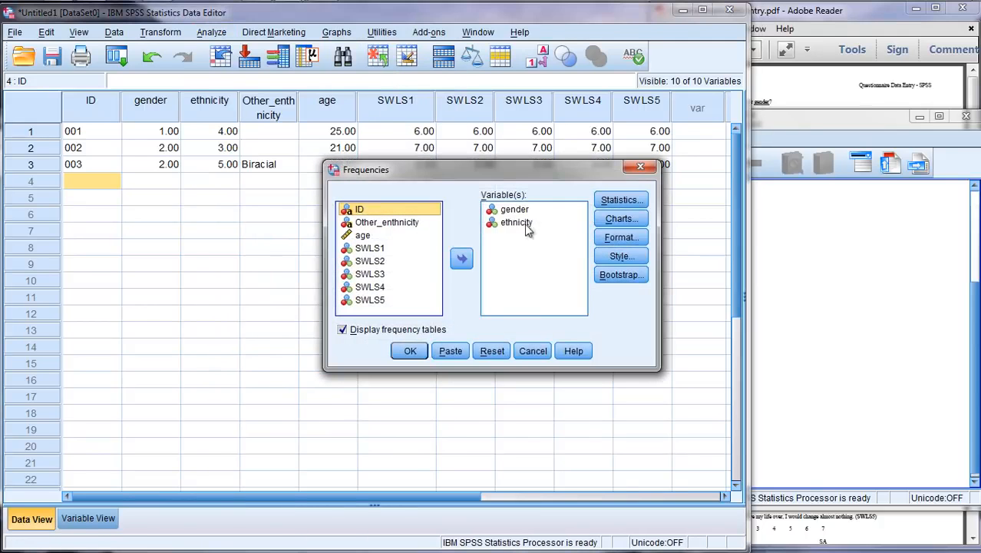
left_click(410, 351)
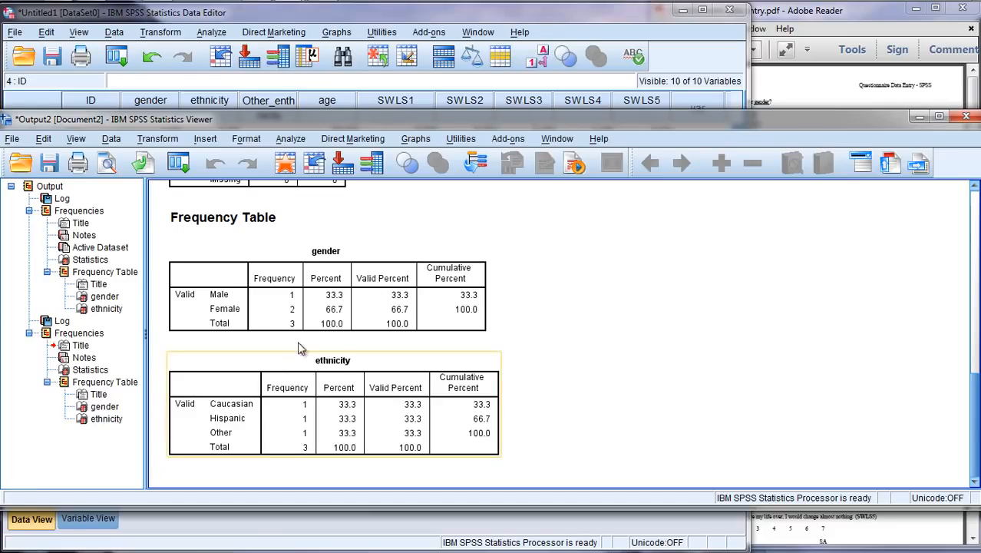
left_click(233, 295)
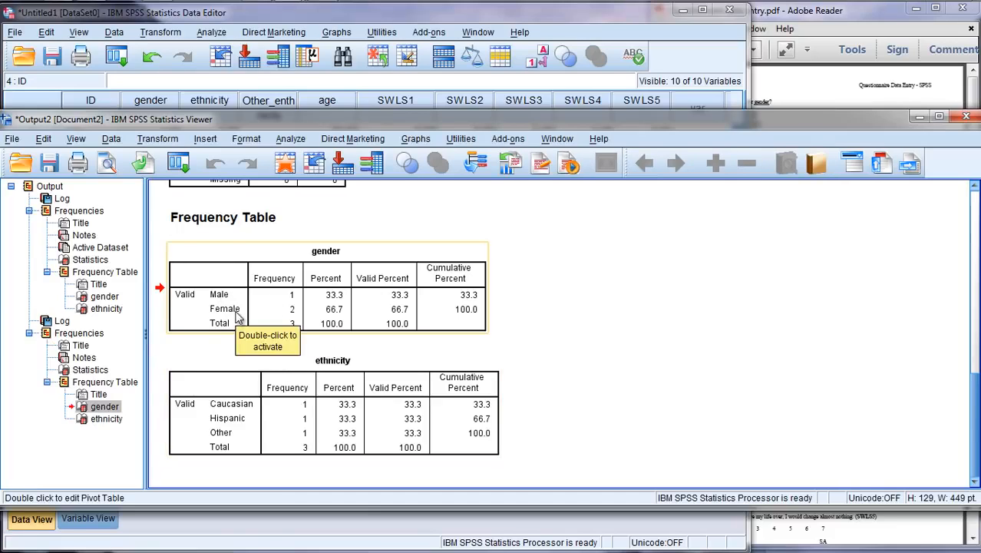
Check the dataset with value labels shown, restore the numeric codes, and return to the frequency tables in the output.
left_click(345, 74)
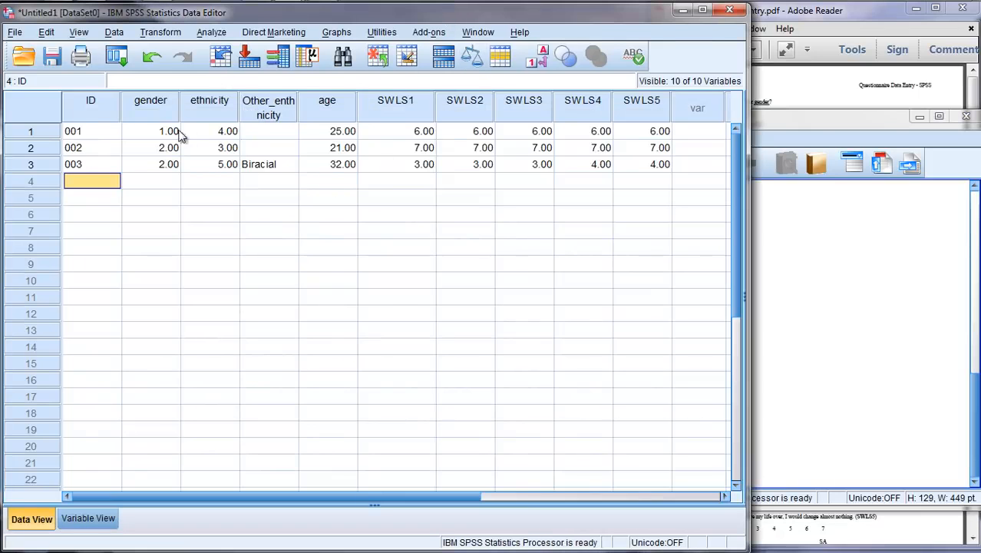
left_click(542, 56)
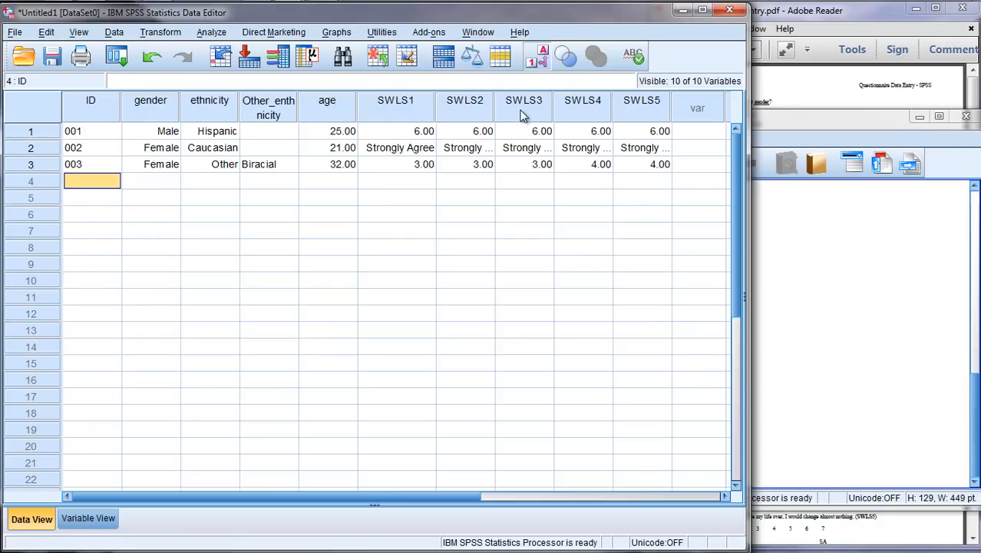
left_click(542, 56)
left_click(808, 114)
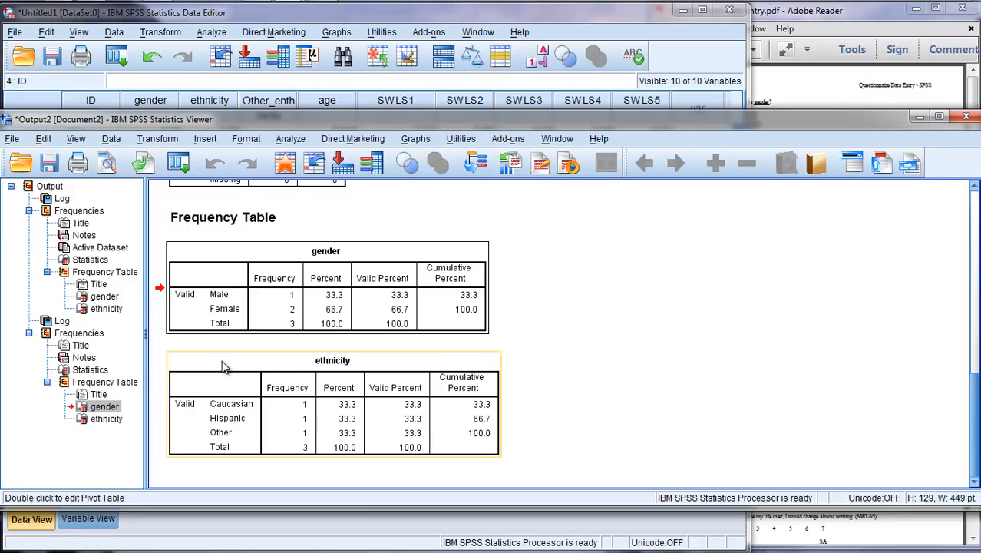
left_click(196, 295)
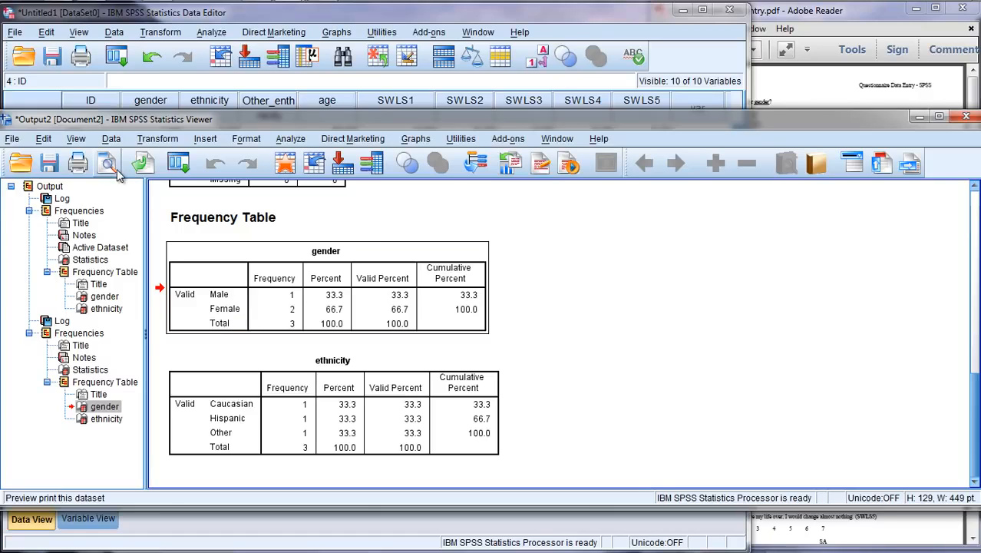
Set up a Descriptives analysis with age and SWLS1 through SWLS5 as its variables.
left_click(290, 141)
mouse_move(292, 158)
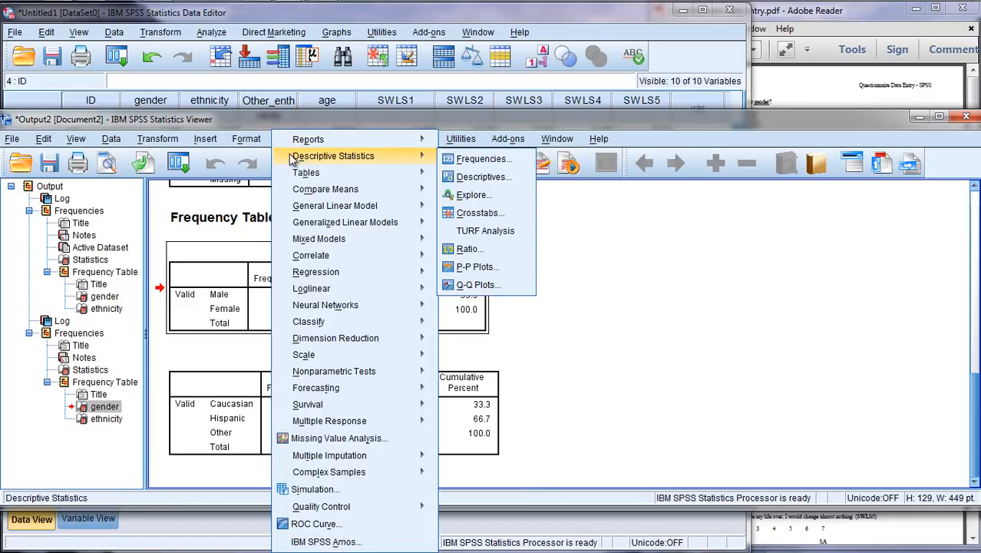
left_click(467, 179)
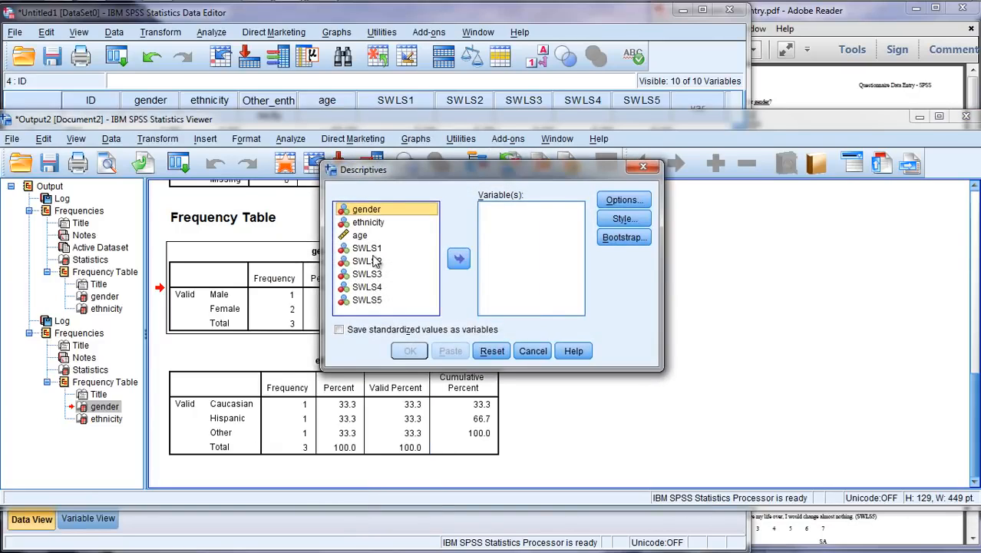
left_click(360, 235)
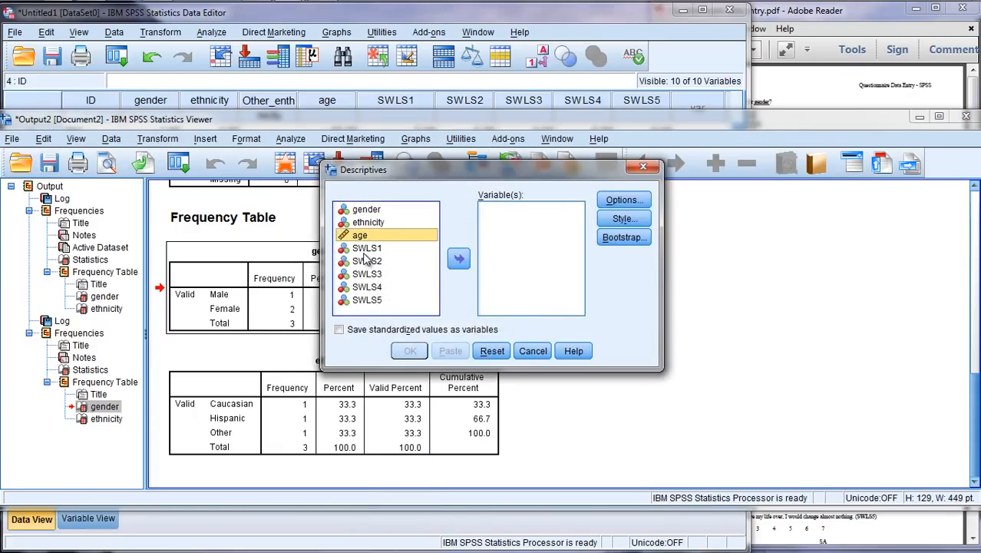
left_click(372, 300, "shift")
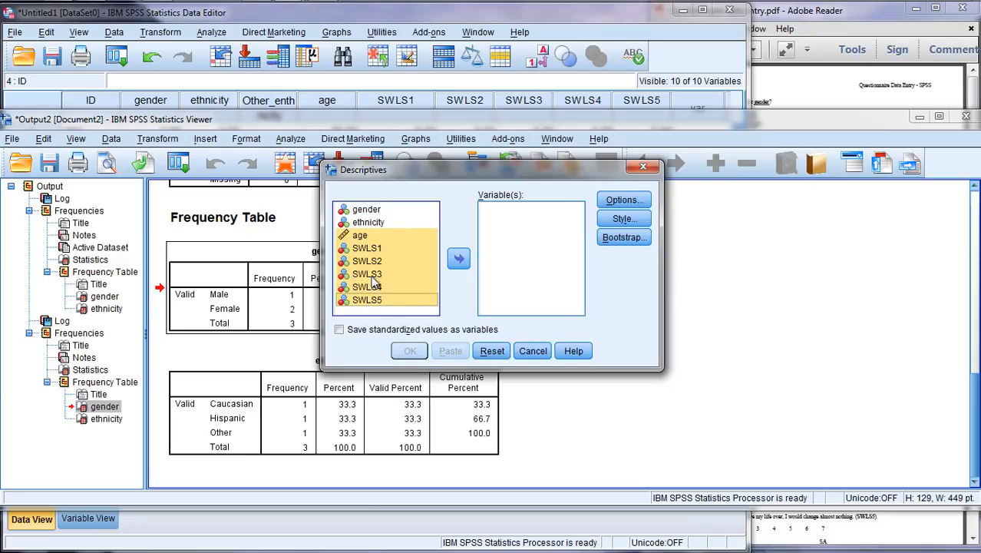
left_click(363, 236)
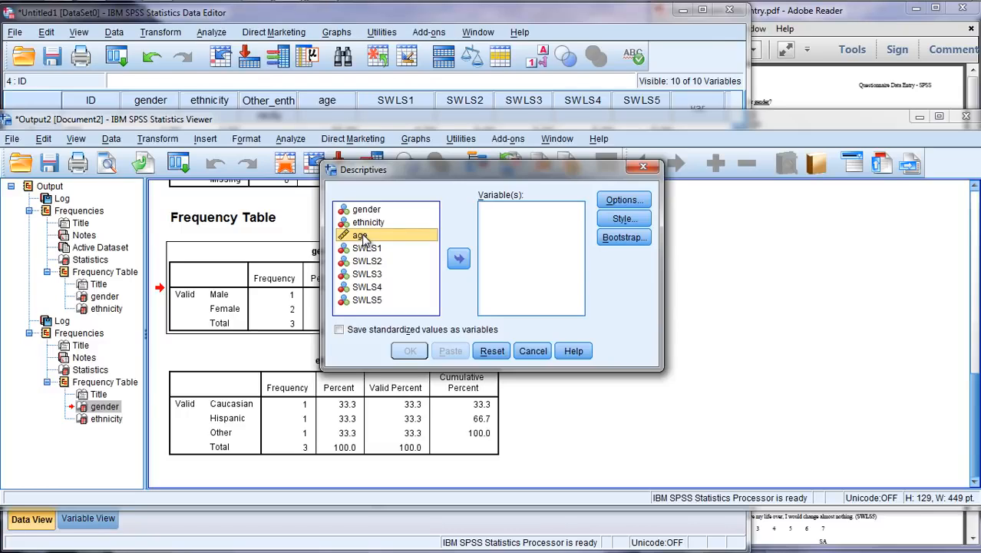
left_click(376, 300, "shift")
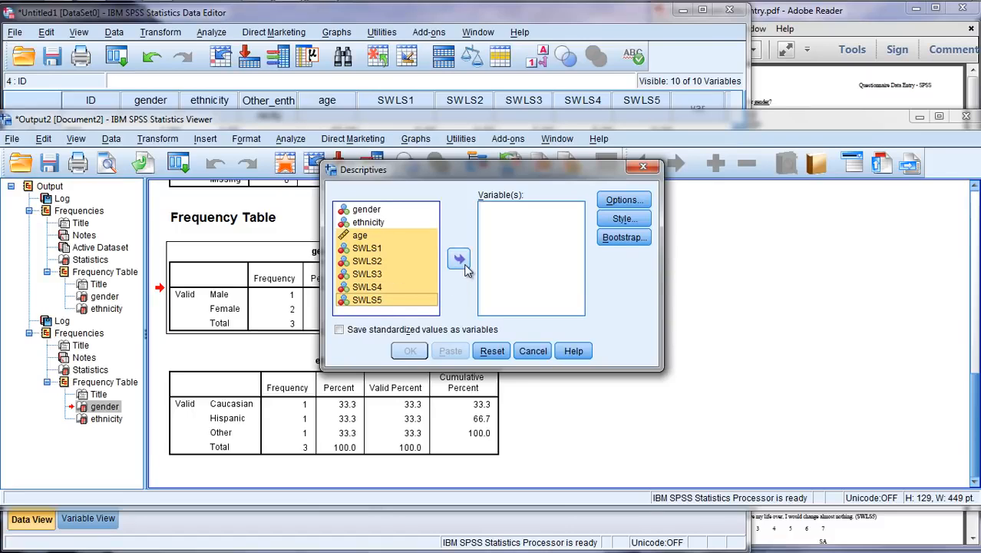
left_click(459, 260)
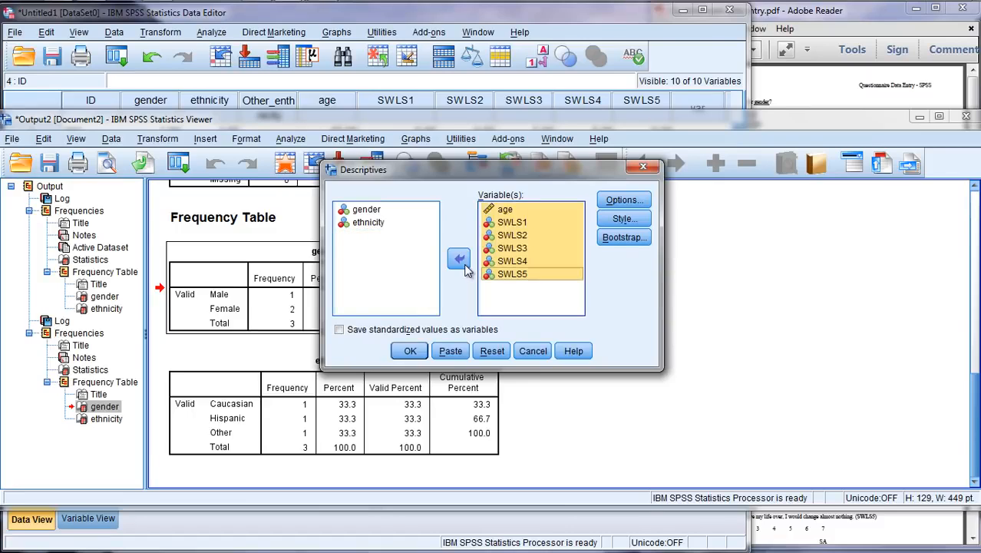
Run Descriptives with mean, standard deviation, minimum and maximum, review the resulting table, and return to the data.
left_click(623, 201)
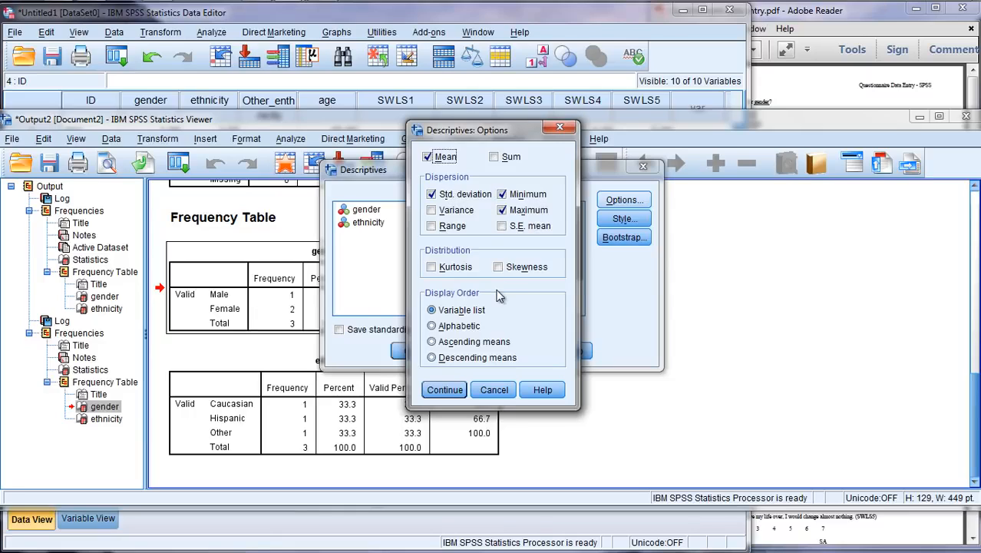
left_click(451, 390)
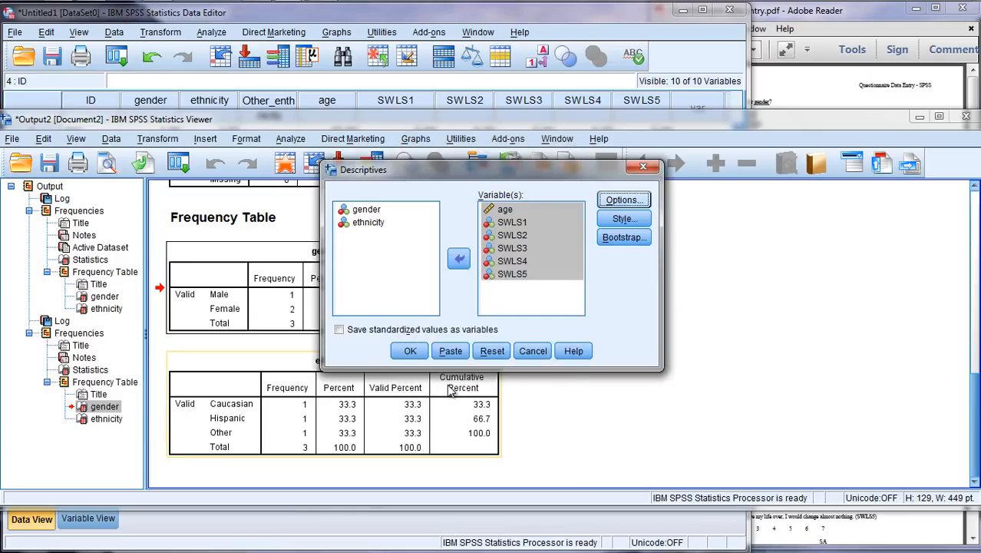
left_click(411, 353)
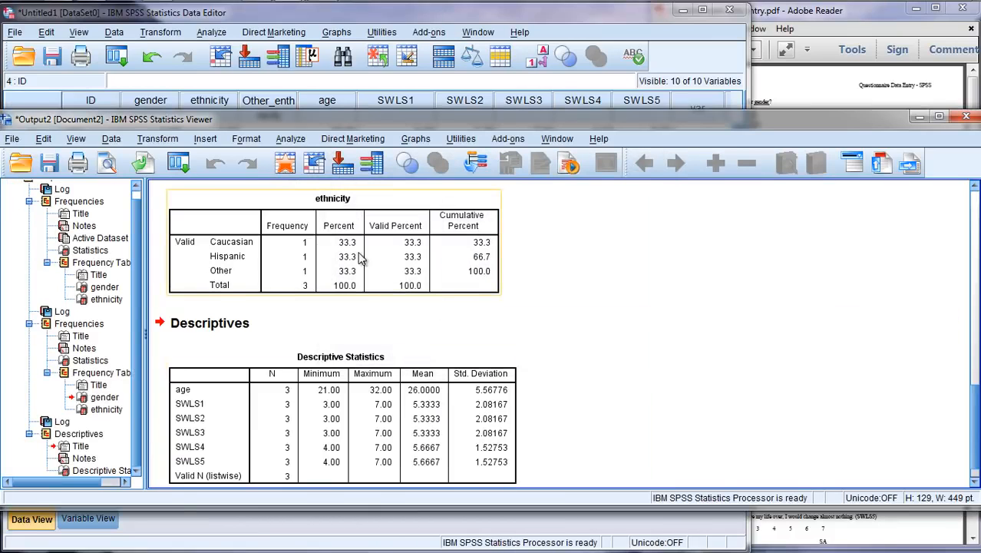
scroll(964, 409, "down", 1)
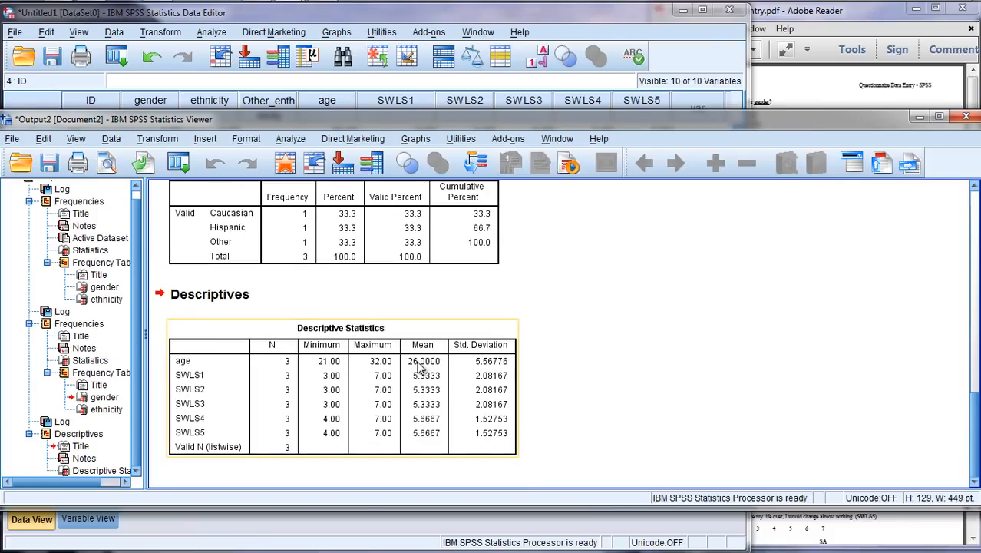
left_click(423, 370)
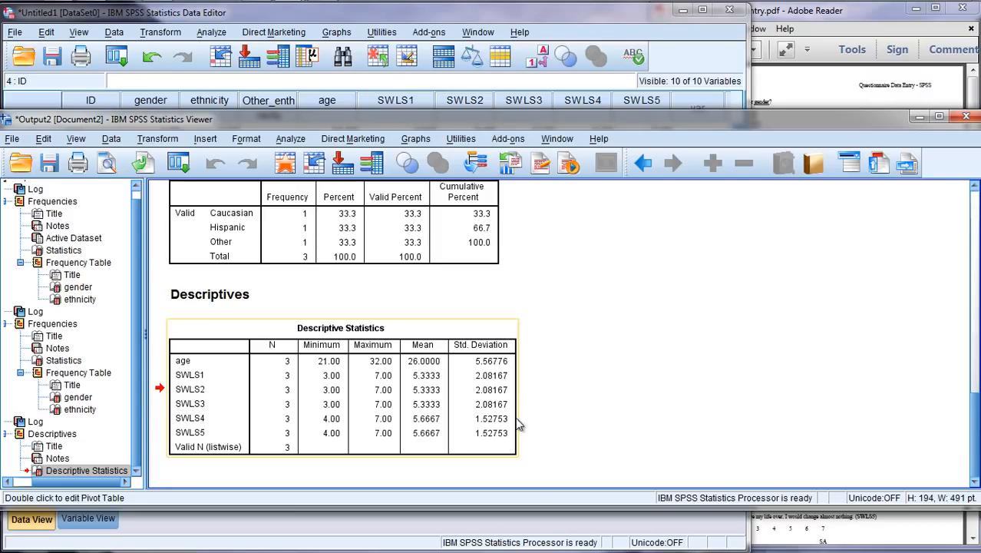
left_click(581, 22)
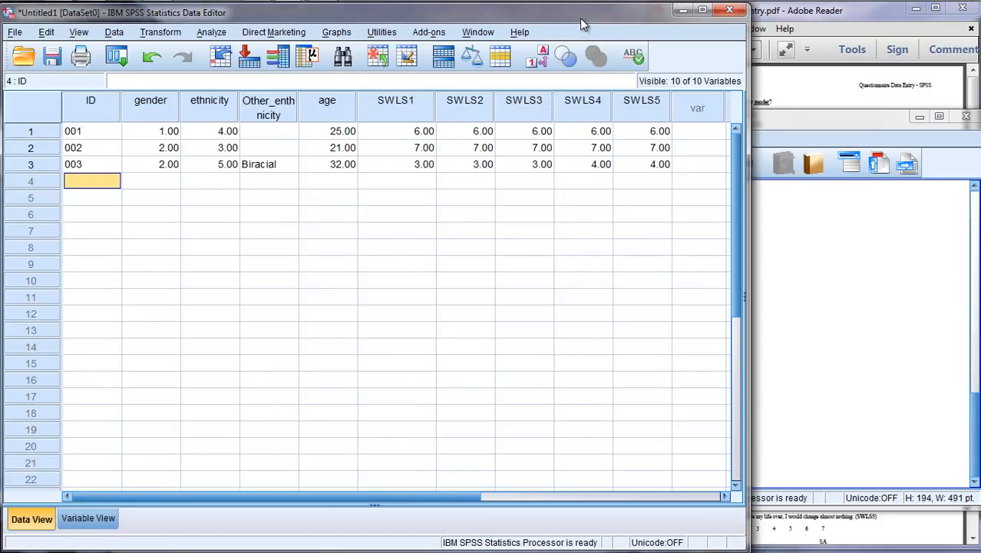